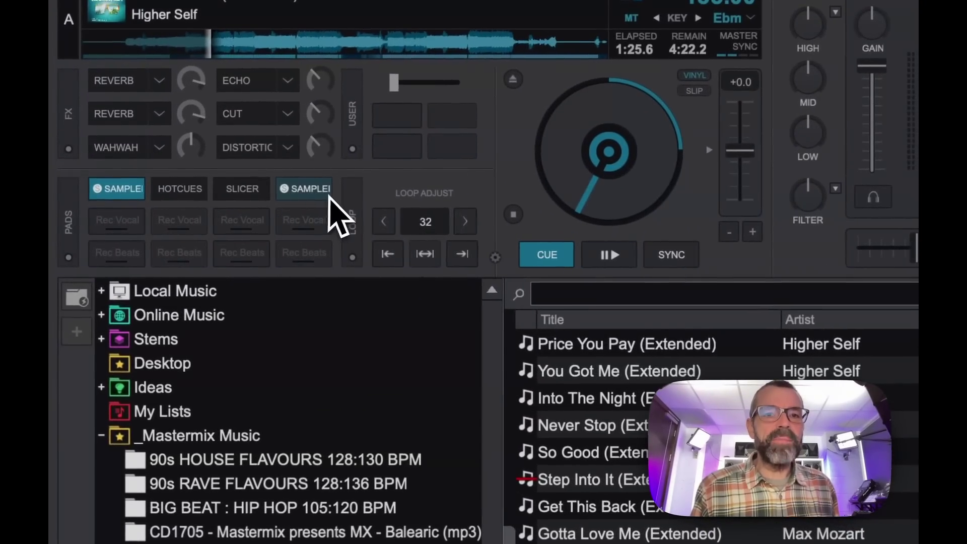
Step: Put deck A's pads in sampler mode with the My Bank sample bank shown
click(184, 210)
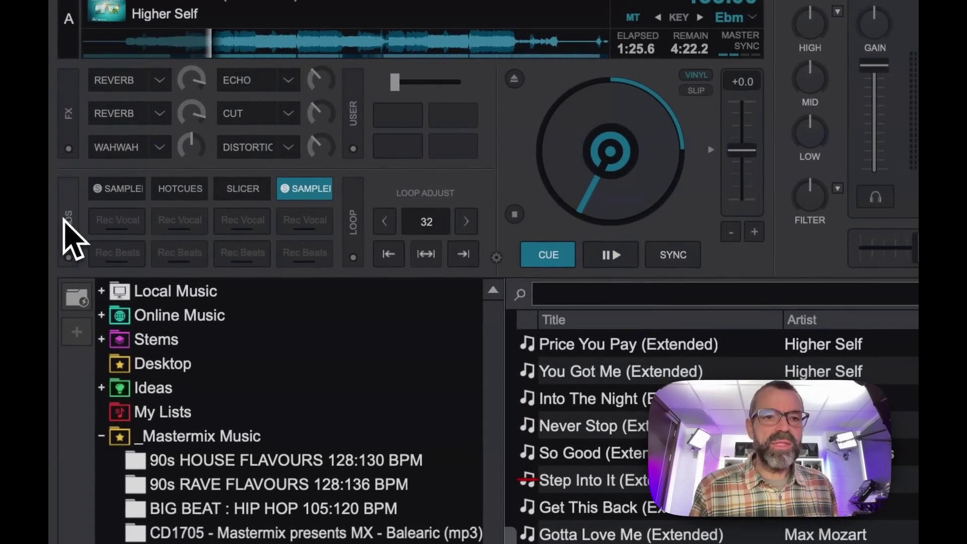
click(68, 222)
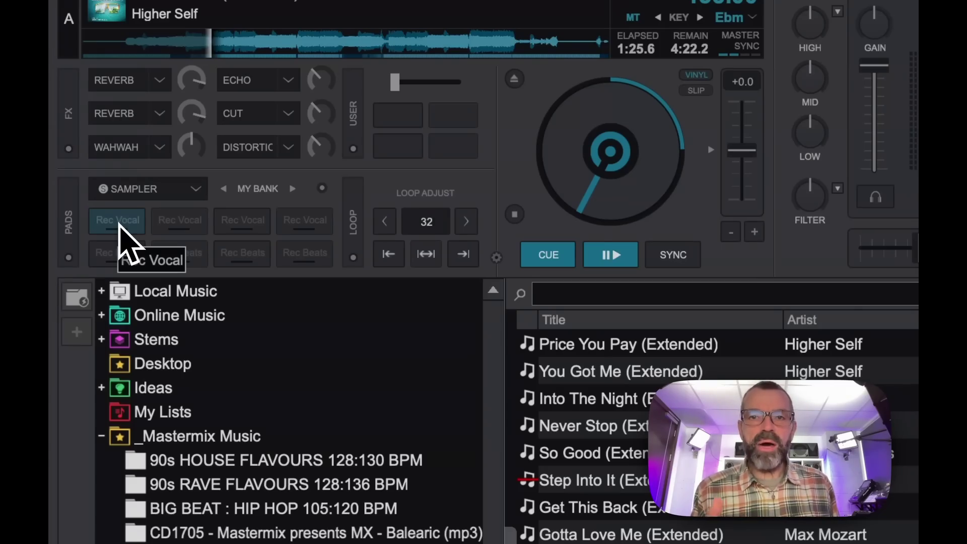
click(322, 188)
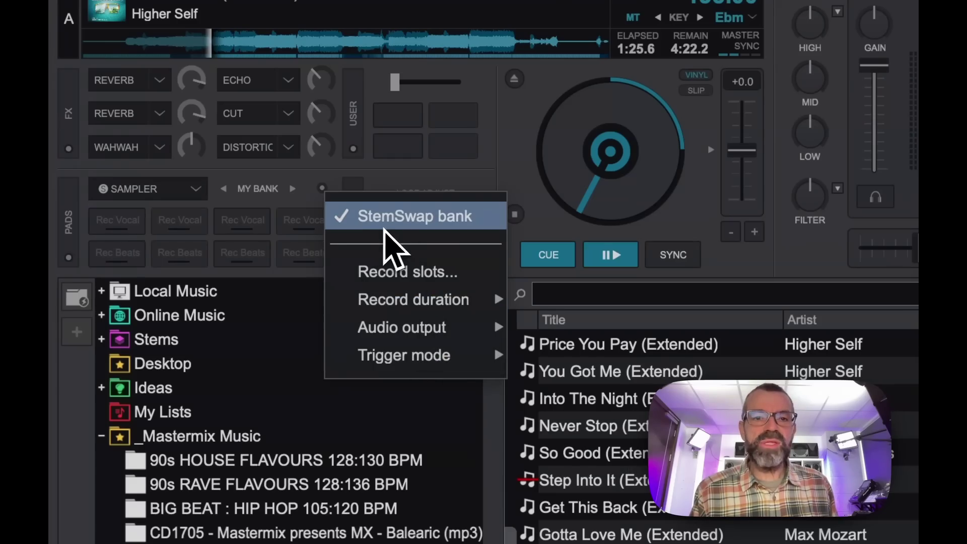
click(429, 220)
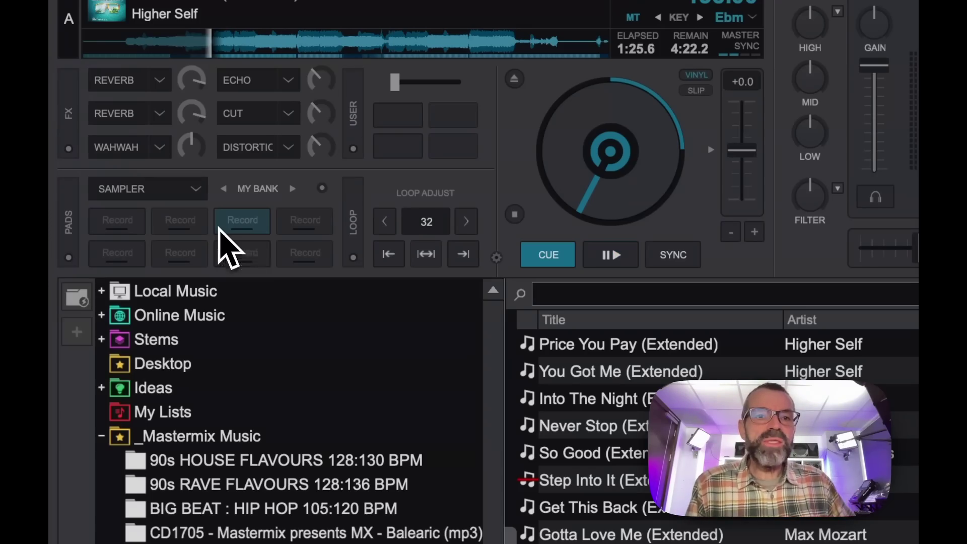
click(322, 189)
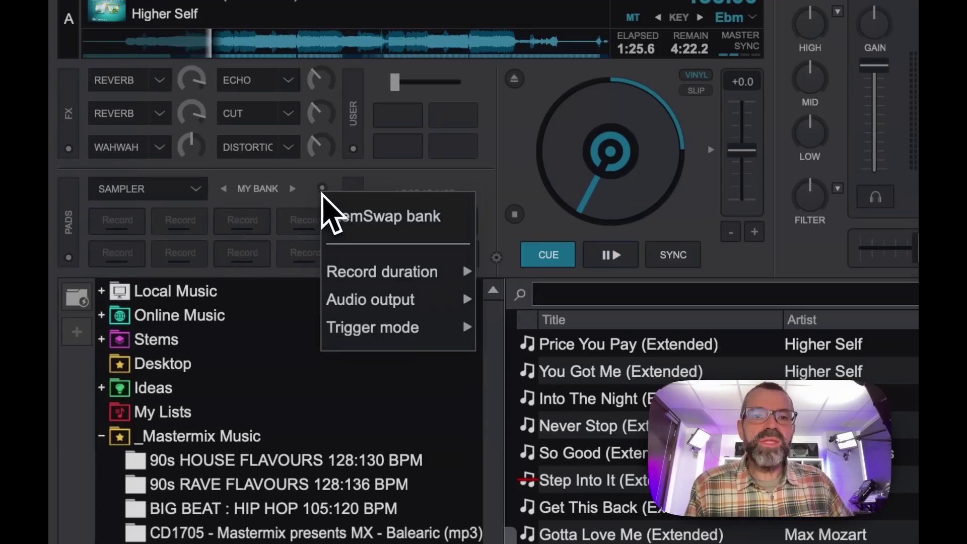
click(353, 218)
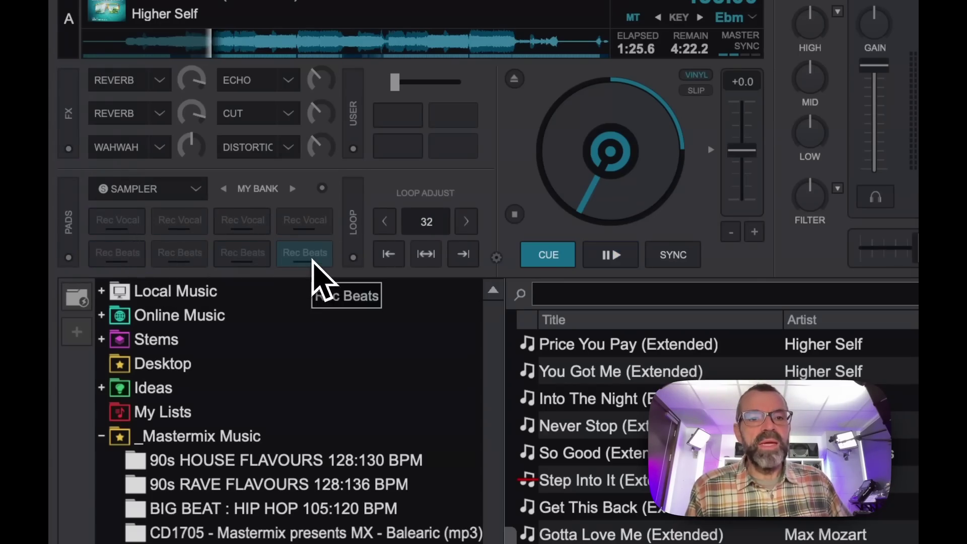
click(325, 188)
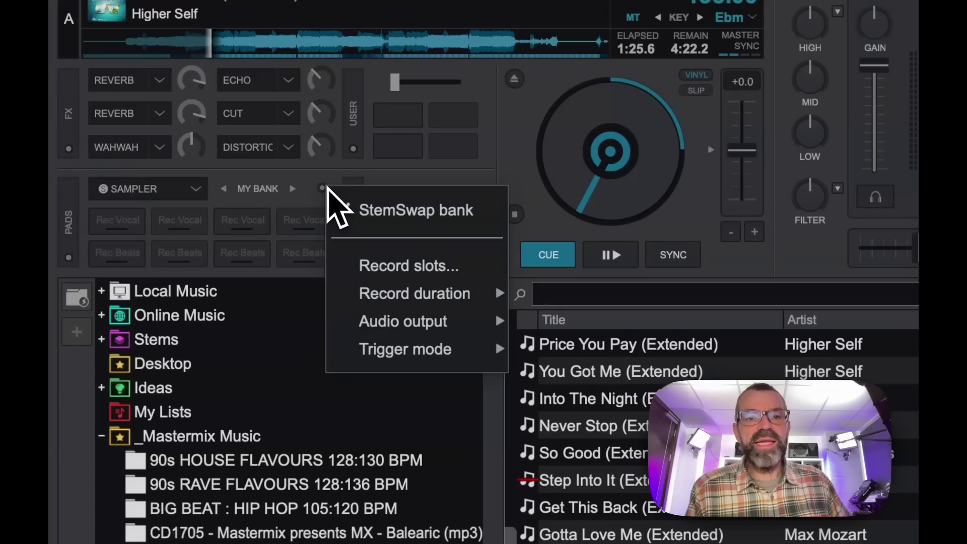
Step: Confirm StemSwap is on for My Bank, open Record slots, and check Pad 1 records Vocal
click(348, 210)
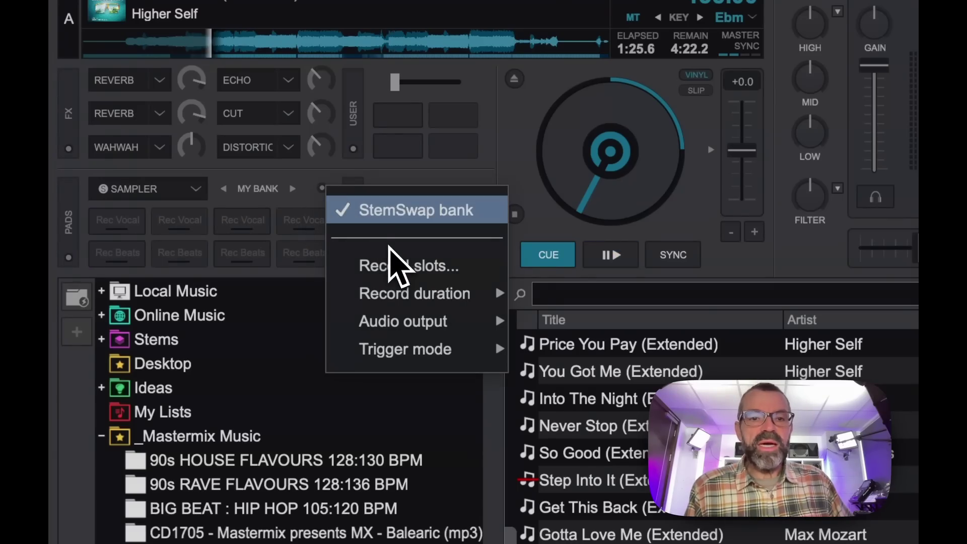
click(397, 270)
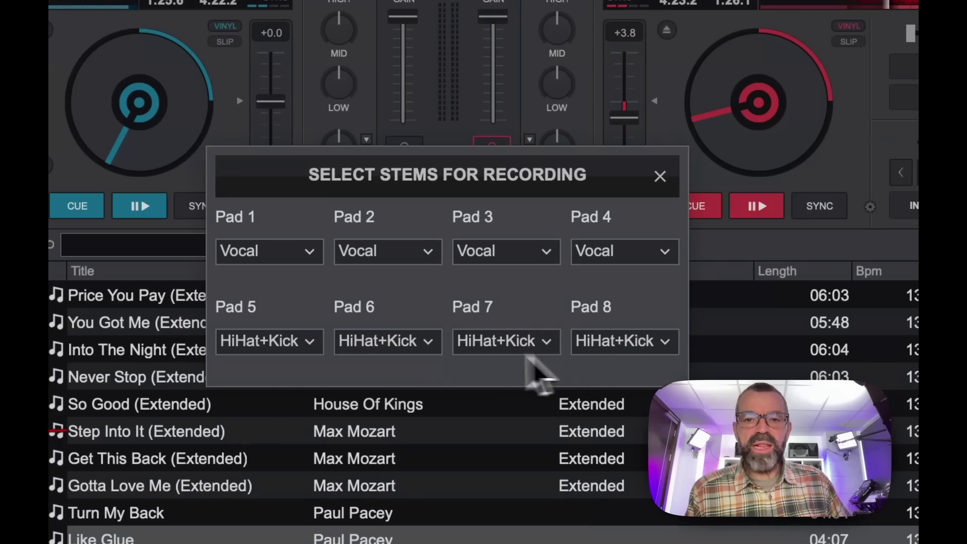
click(306, 255)
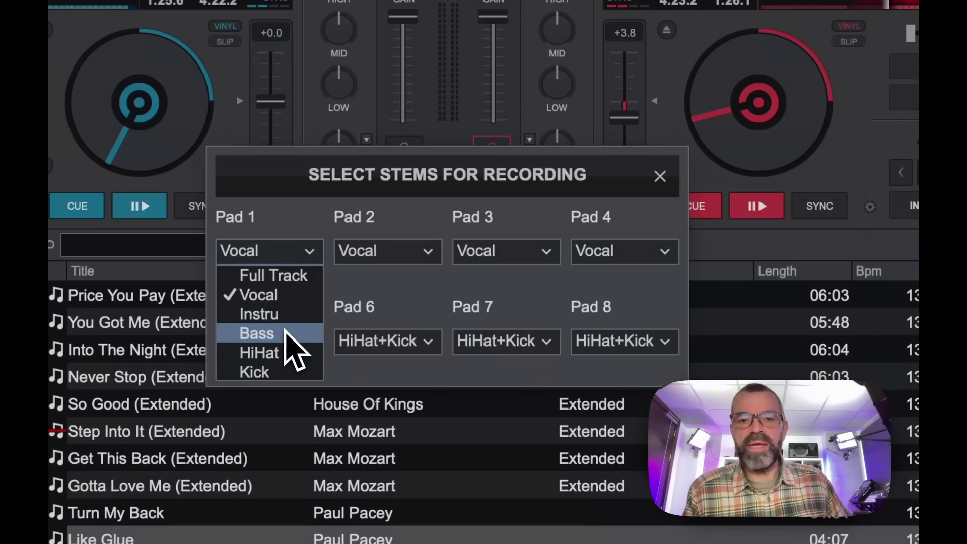
click(320, 247)
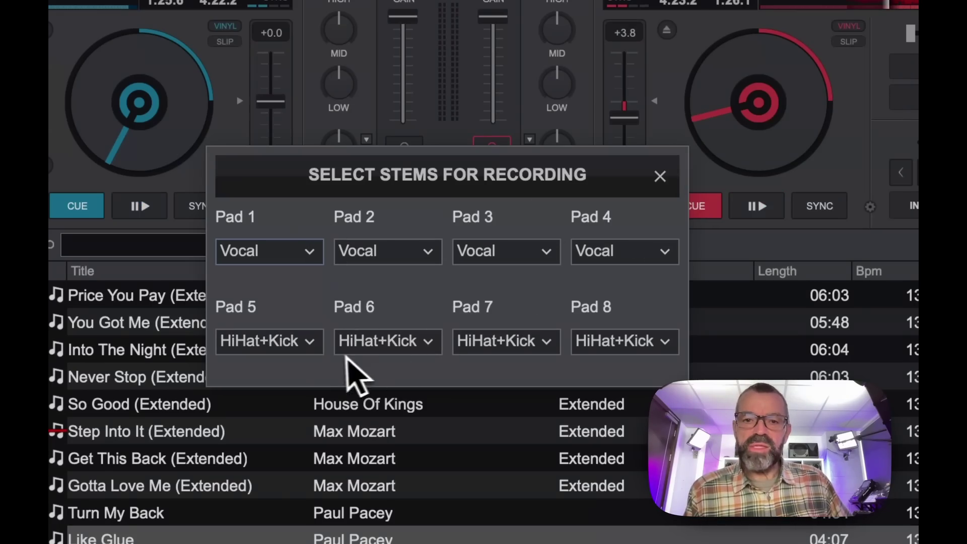
Step: Add Bass to Pad 5's recorded stems, then remove it, leaving HiHat+Kick
click(310, 348)
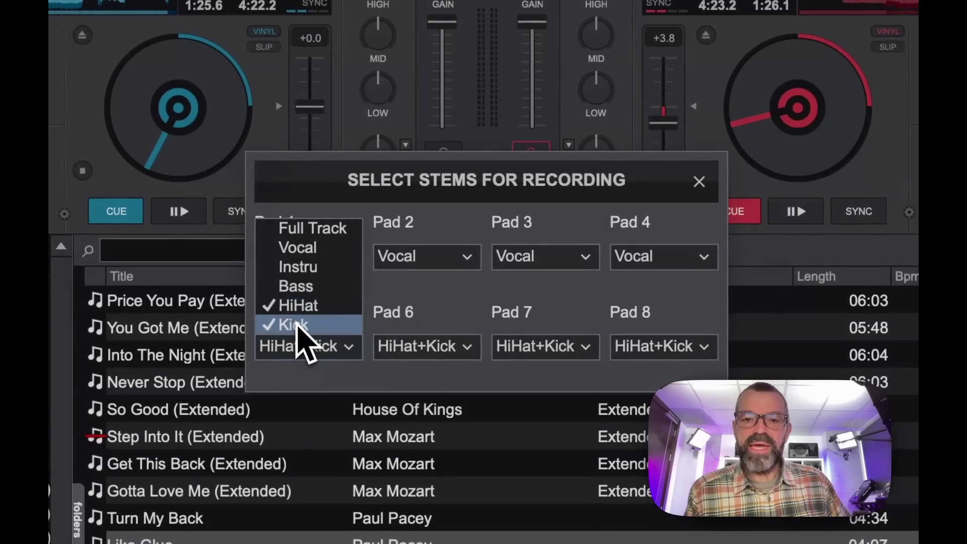
click(296, 288)
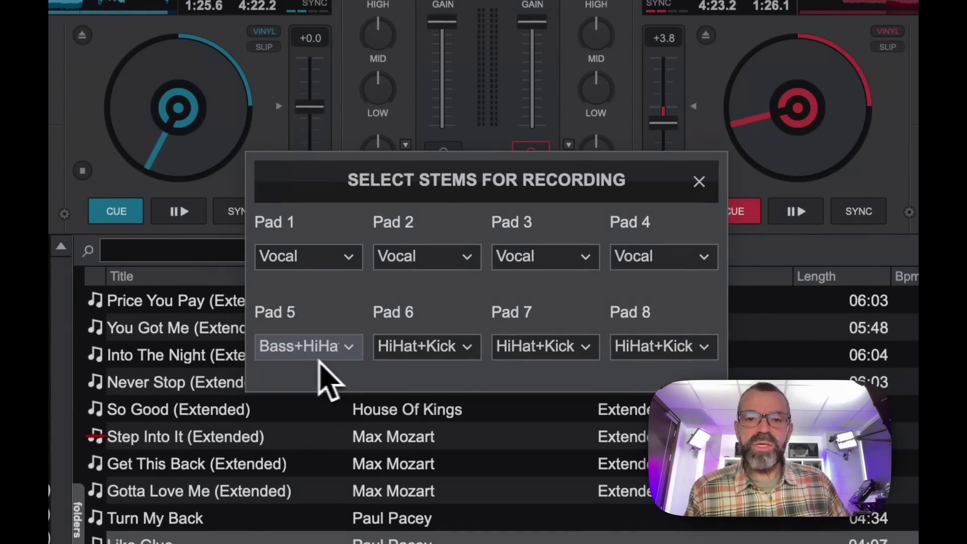
click(334, 353)
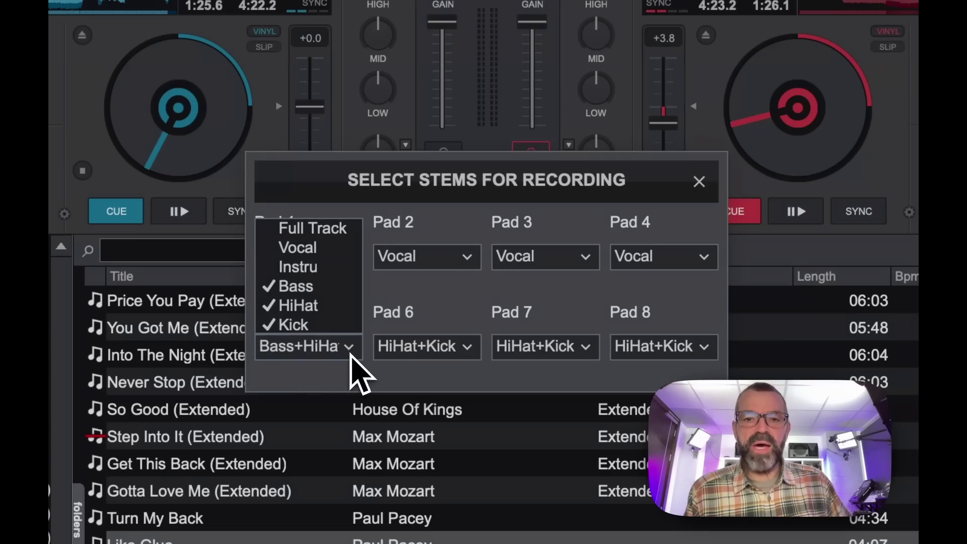
click(298, 294)
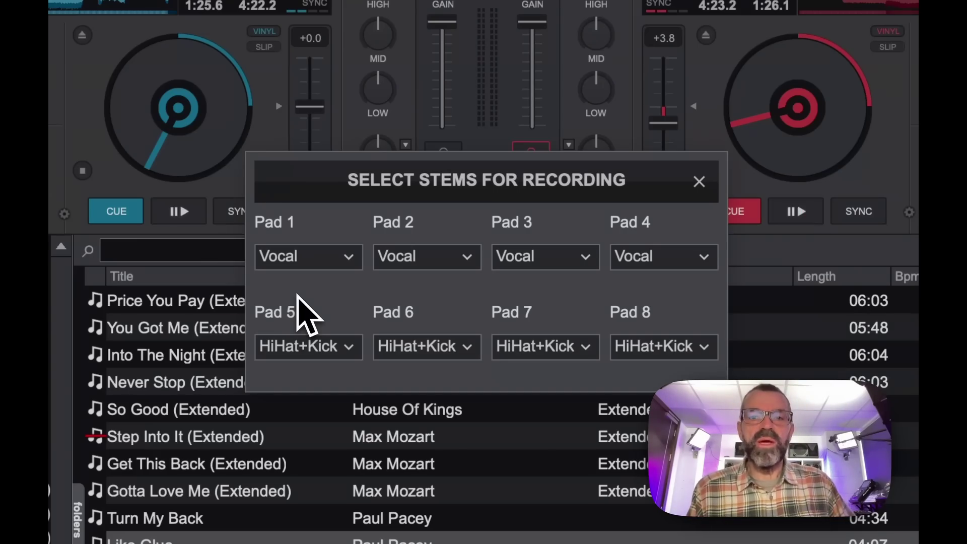
Step: Close the Select Stems dialog and check Record duration is Follow Loop Size
click(698, 182)
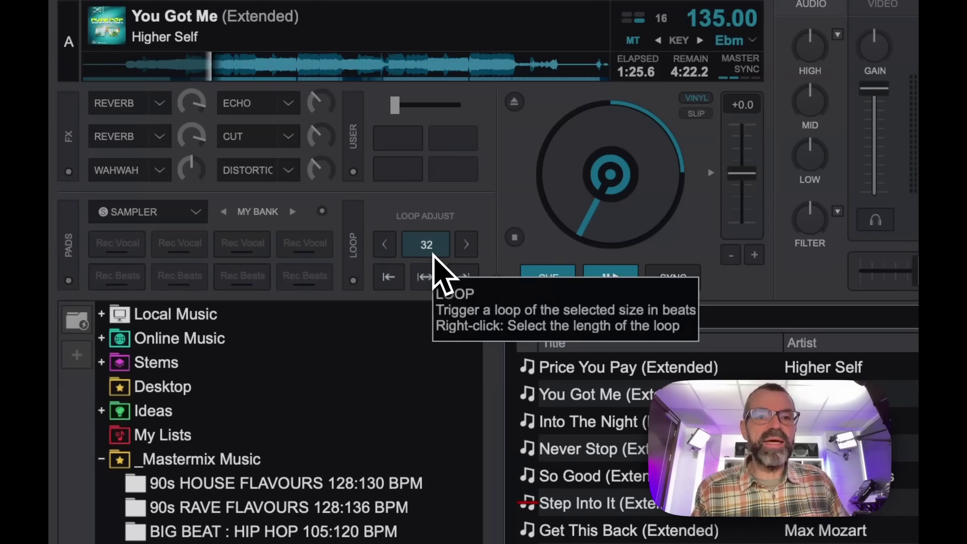
click(322, 211)
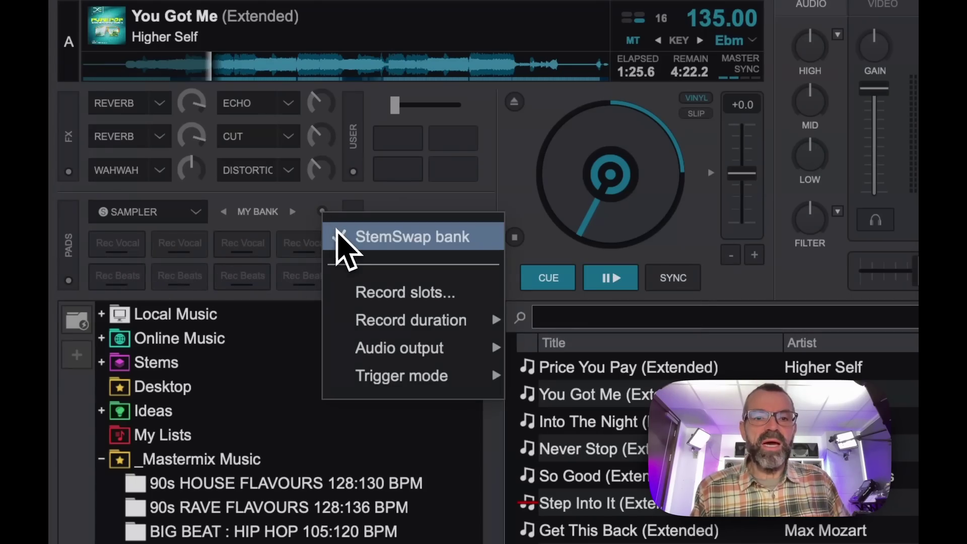
mouse_move(395, 325)
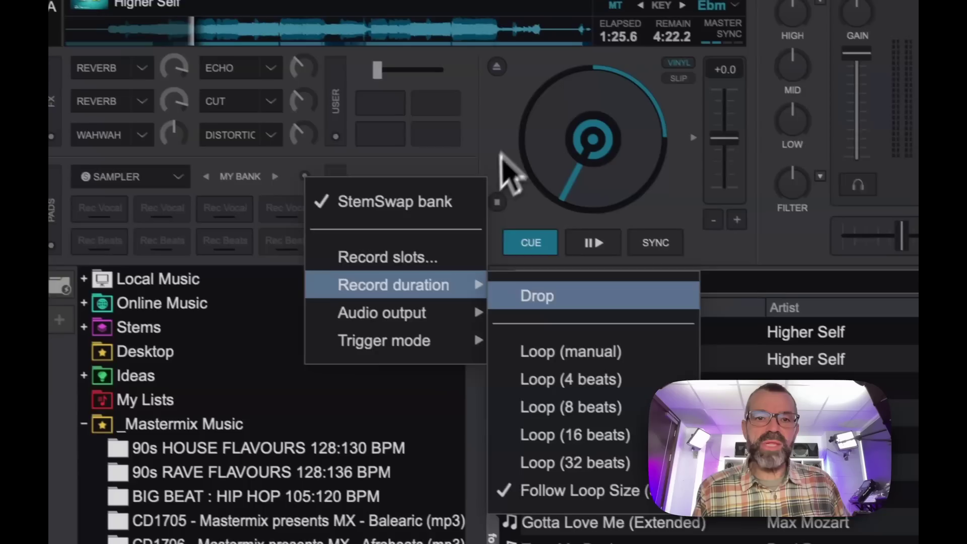
click(415, 132)
Step: Halve deck A's loop to 16 beats, recheck the sampler options, then restore 32 beats
click(272, 168)
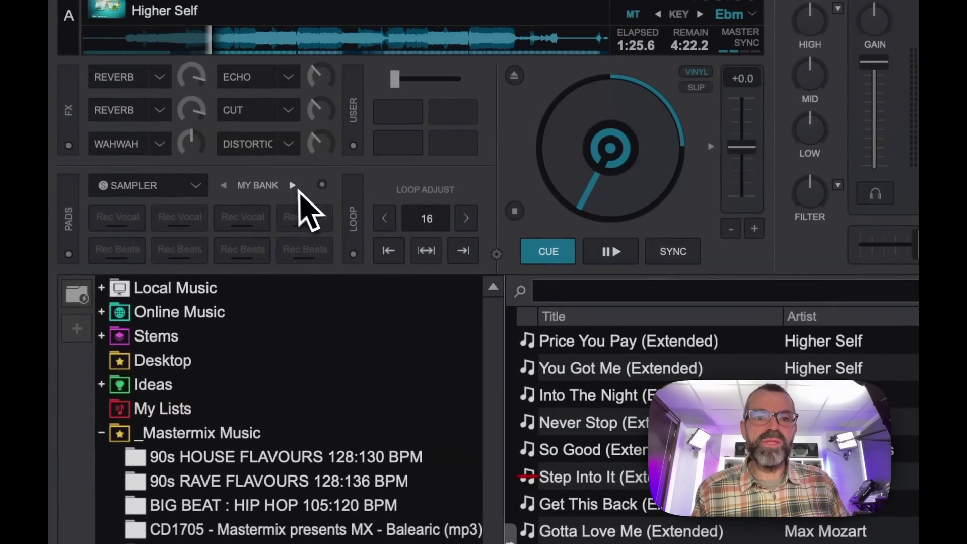
click(321, 184)
mouse_move(394, 292)
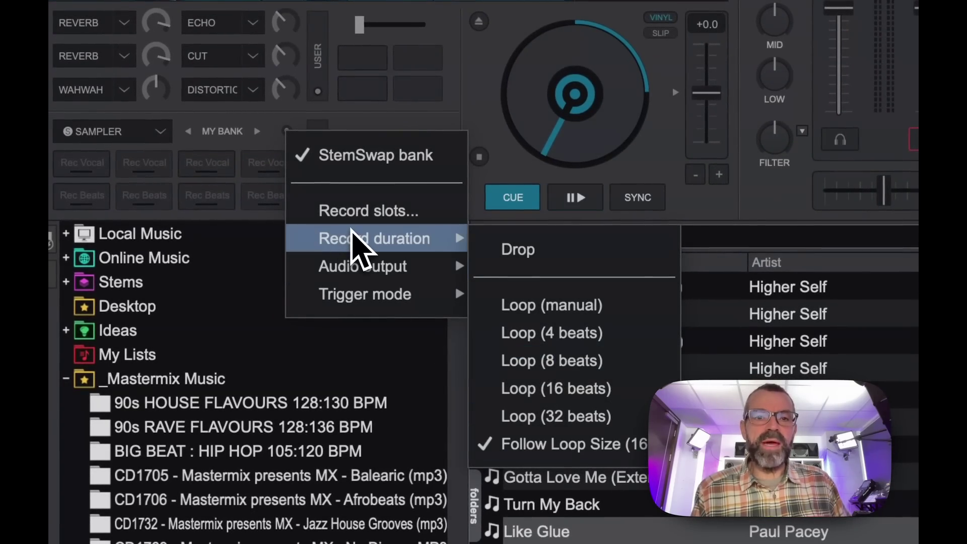
click(475, 112)
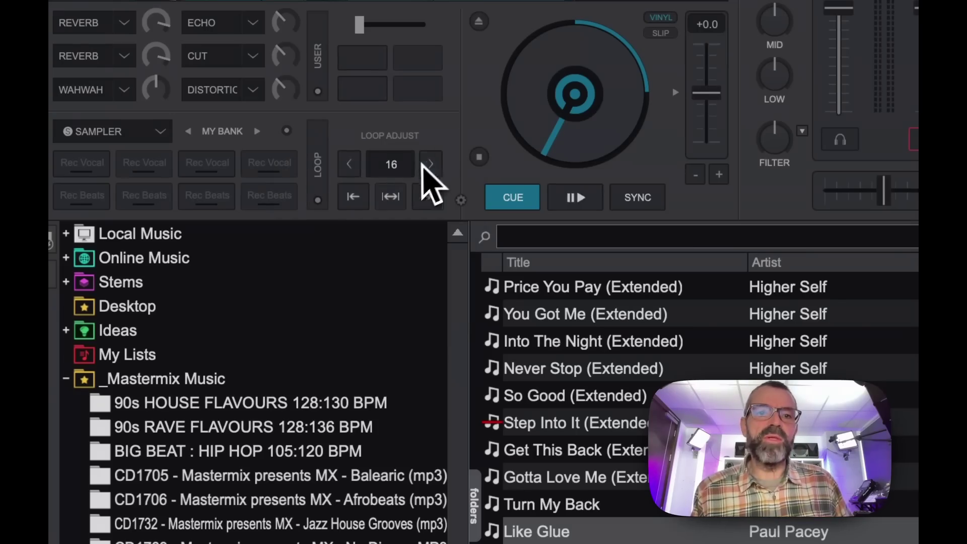
click(431, 164)
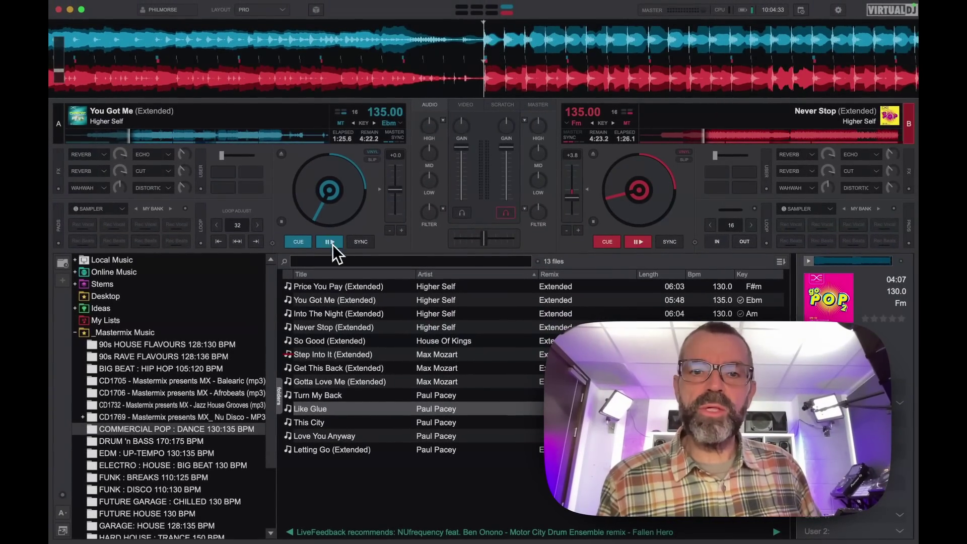
click(329, 242)
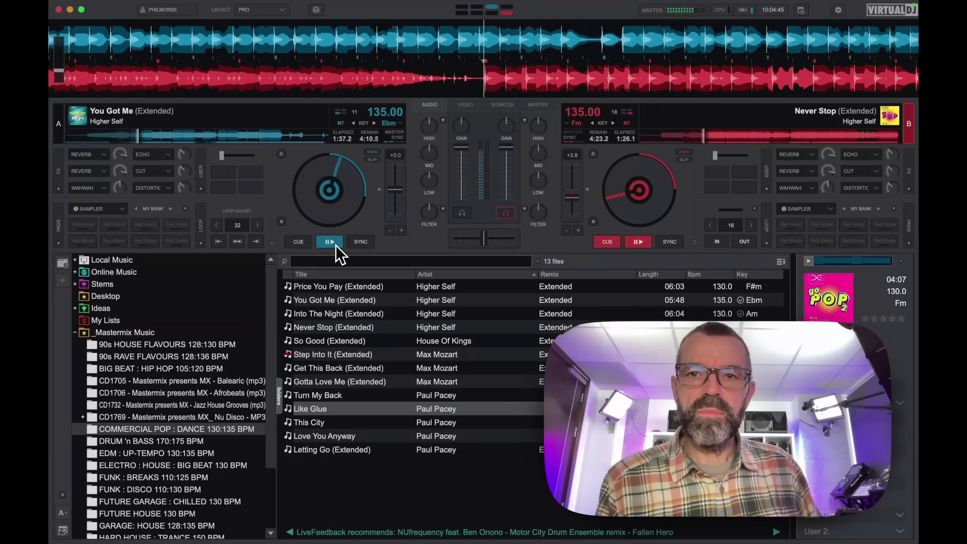
click(304, 246)
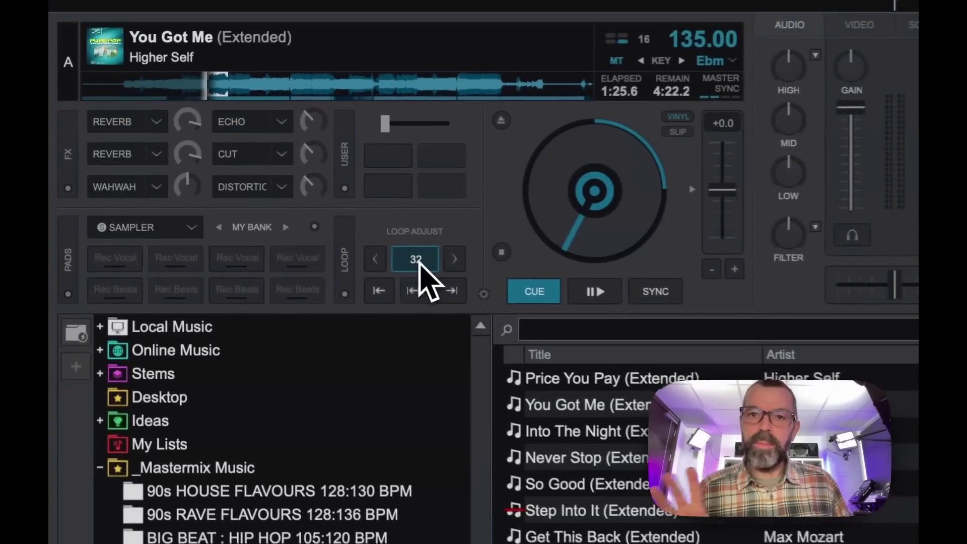
Step: Record a 32-beat vocal loop from You Got Me onto the first Rec Vocal pad
click(111, 262)
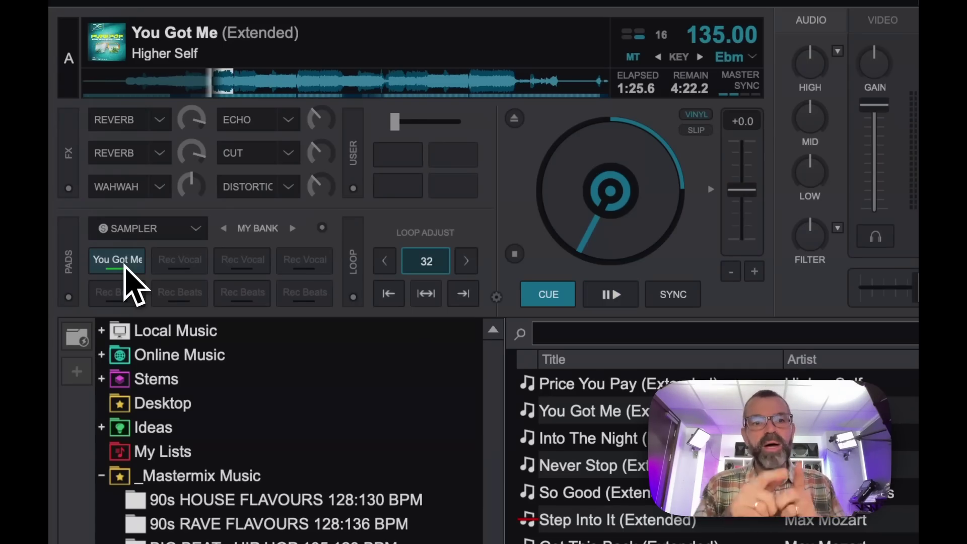
key(space)
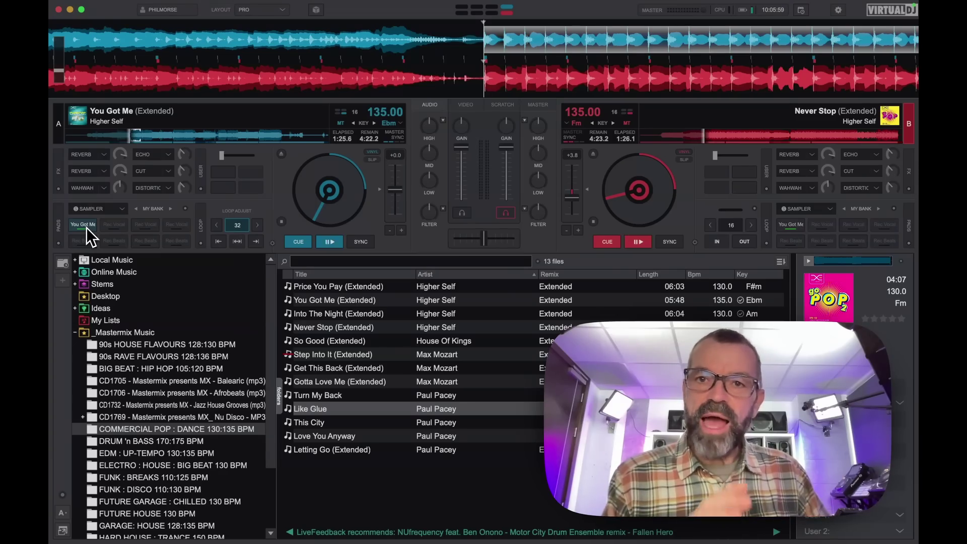
click(637, 243)
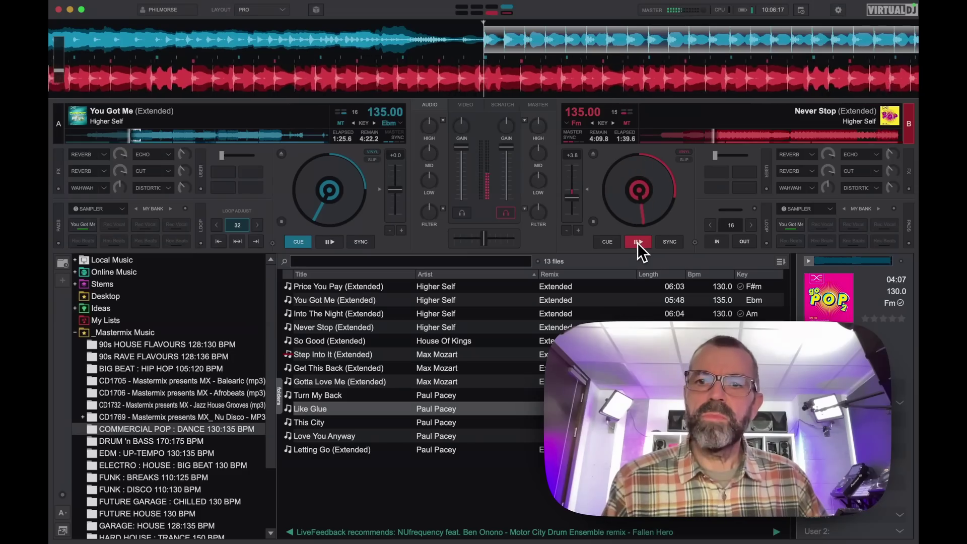
click(612, 243)
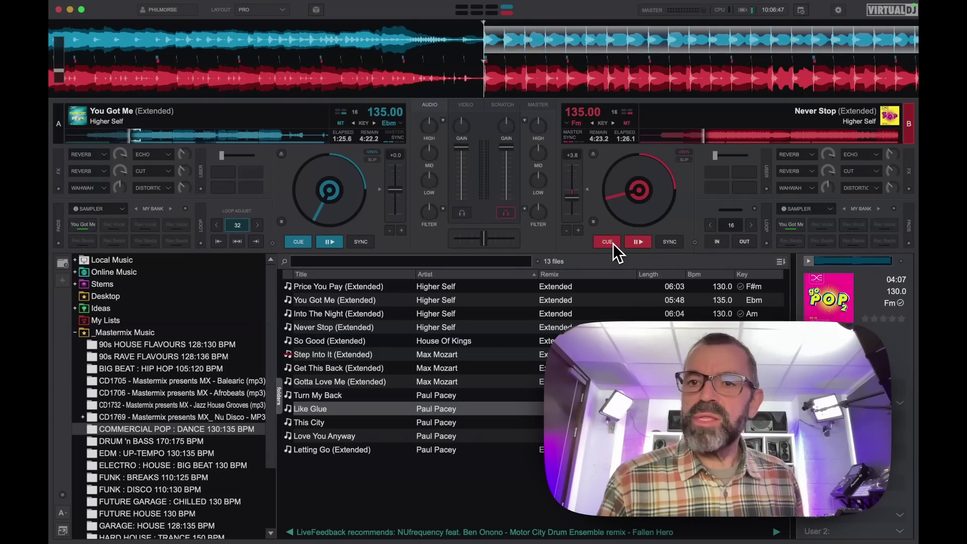
Step: Raise deck B's loop size to 32, engage the loop on Never Stop, and play it
scroll(736, 227, up, 1)
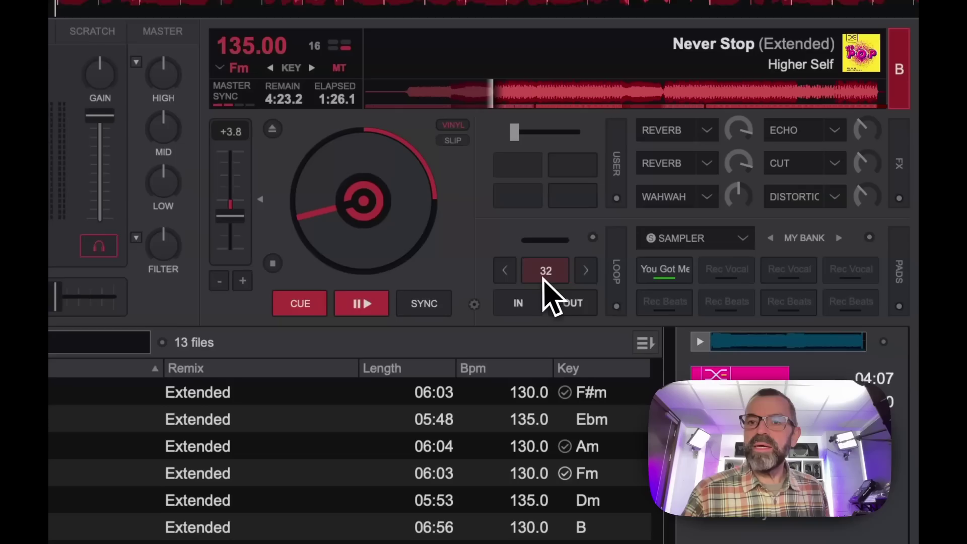
click(543, 277)
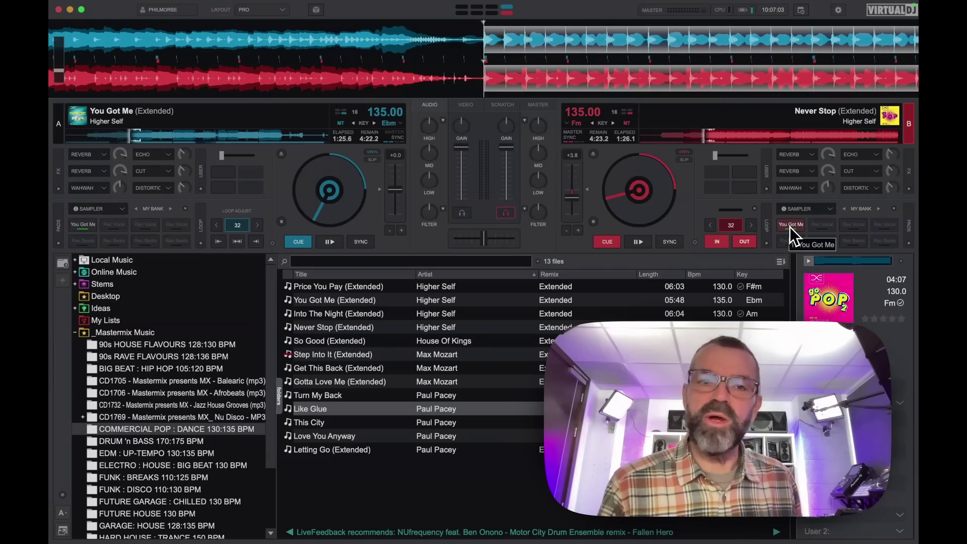
click(638, 243)
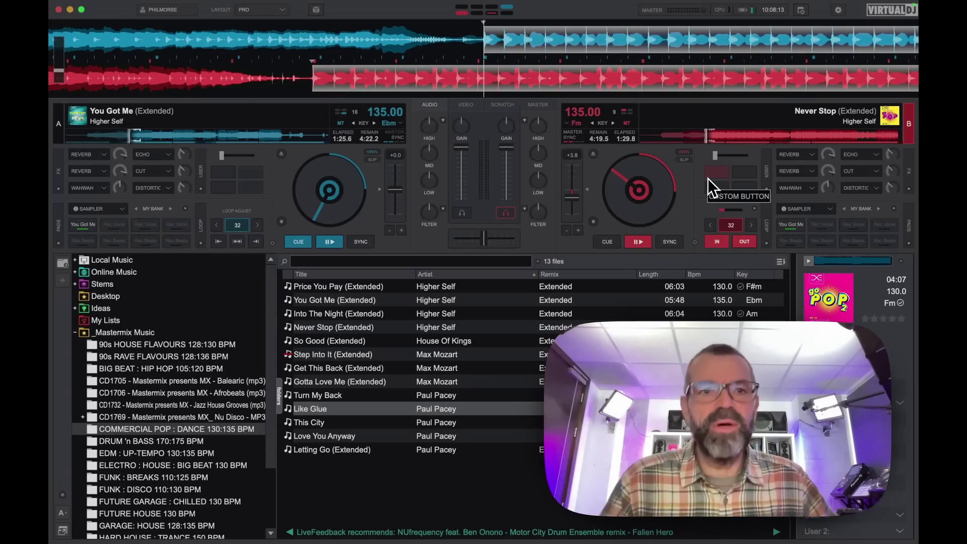
Step: Step deck A's sampler through Audio FX, Drops and Loopmasters, return to the Anchor/Opus bank, and open its options
click(185, 209)
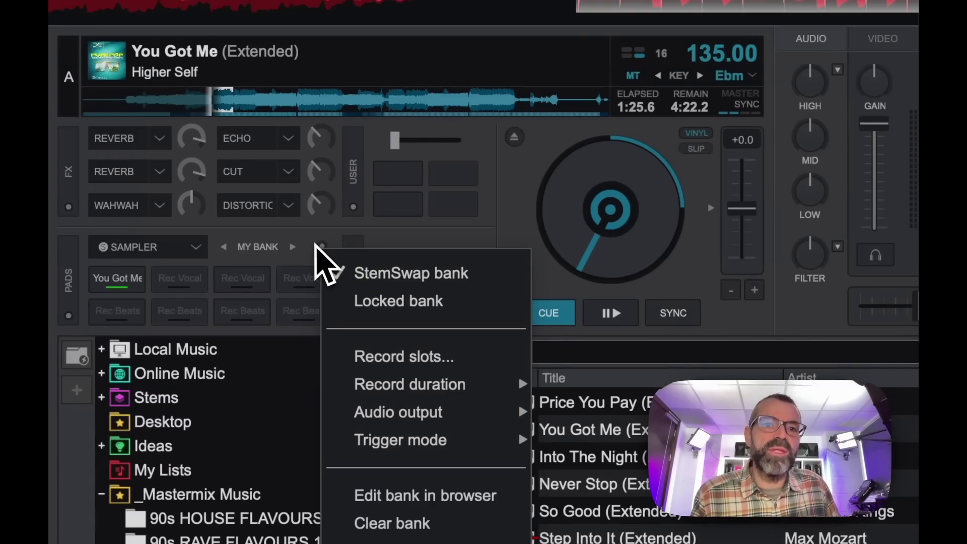
click(315, 253)
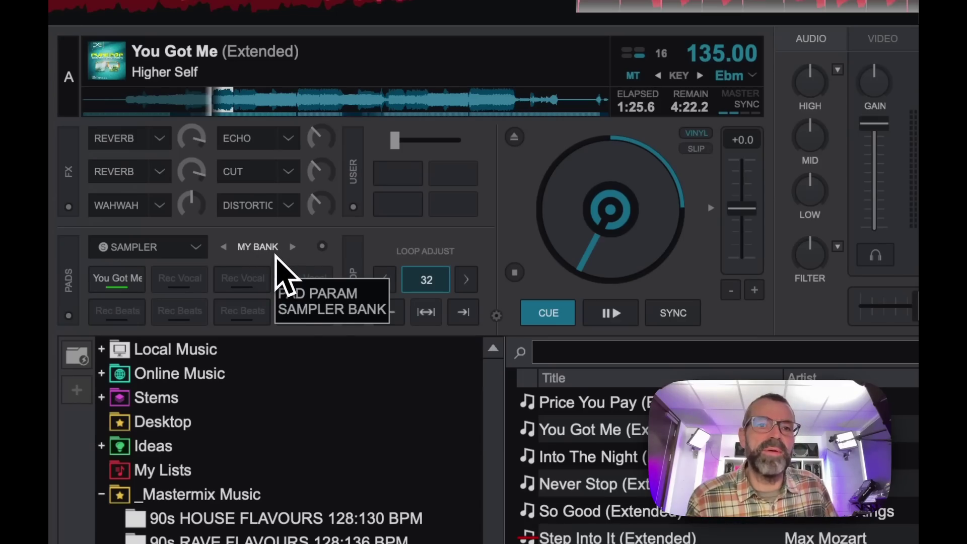
click(294, 252)
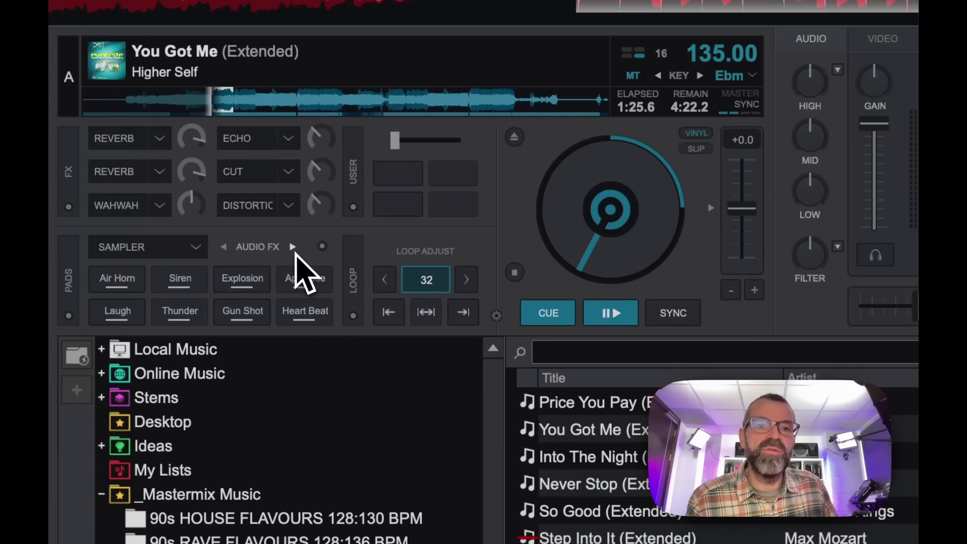
click(295, 252)
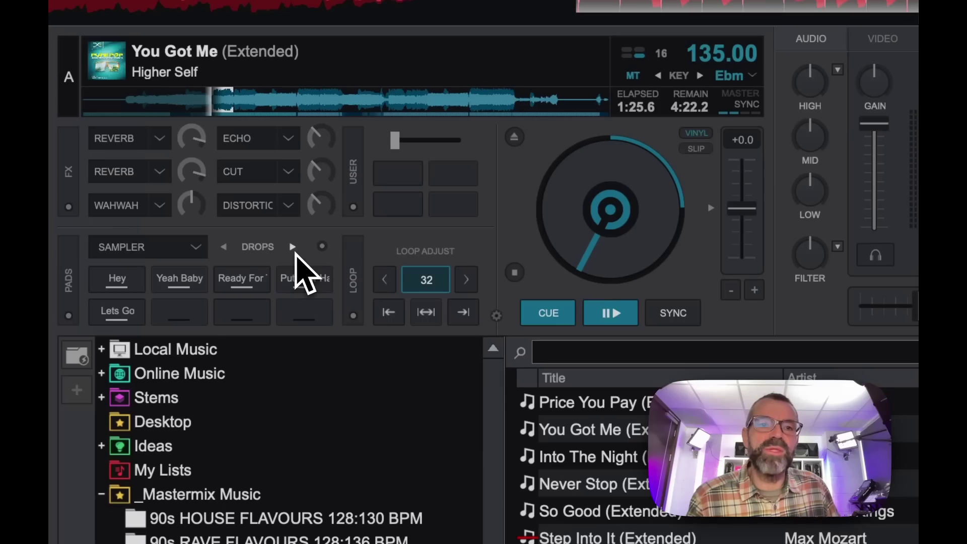
click(295, 251)
click(295, 252)
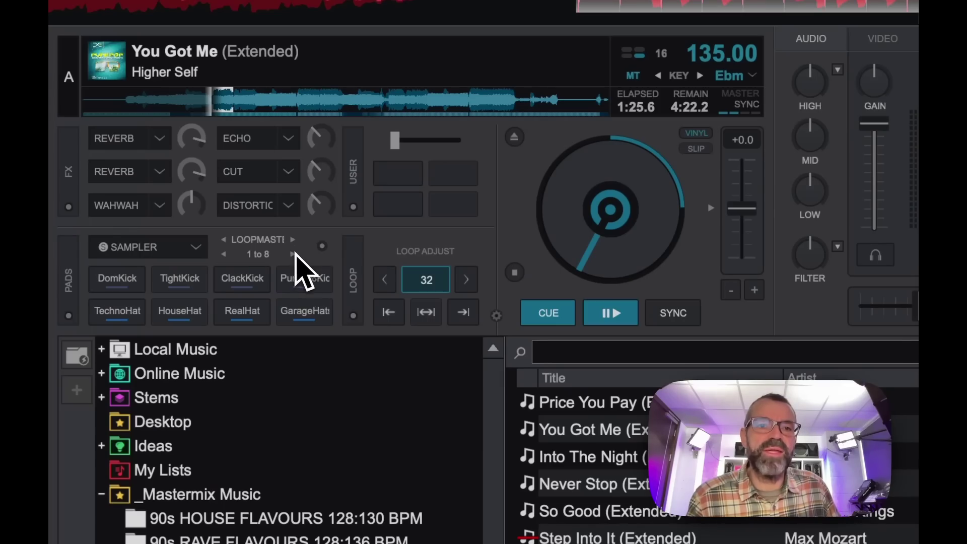
click(223, 247)
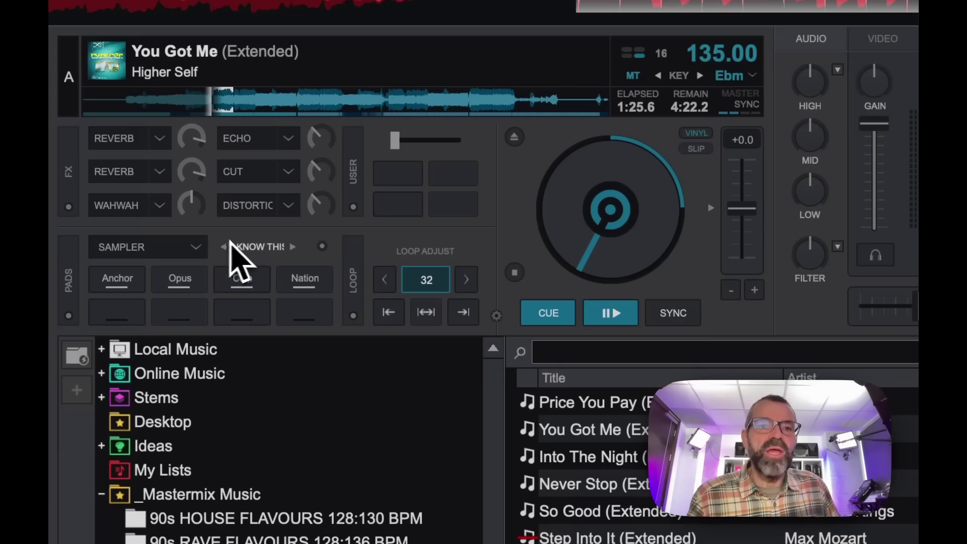
click(322, 246)
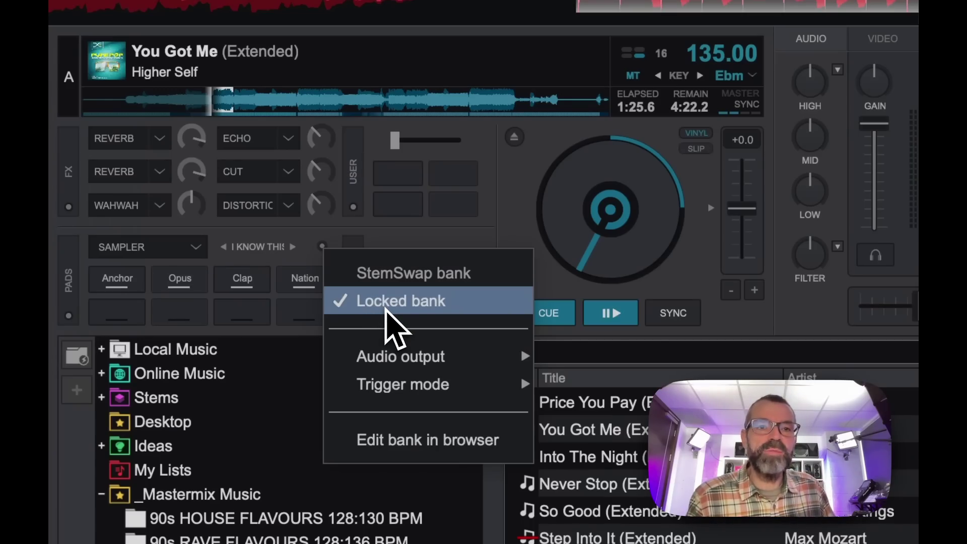
Step: Untick Locked bank on the Anchor/Opus bank and answer No to the READ-ONLY copy prompt
click(302, 247)
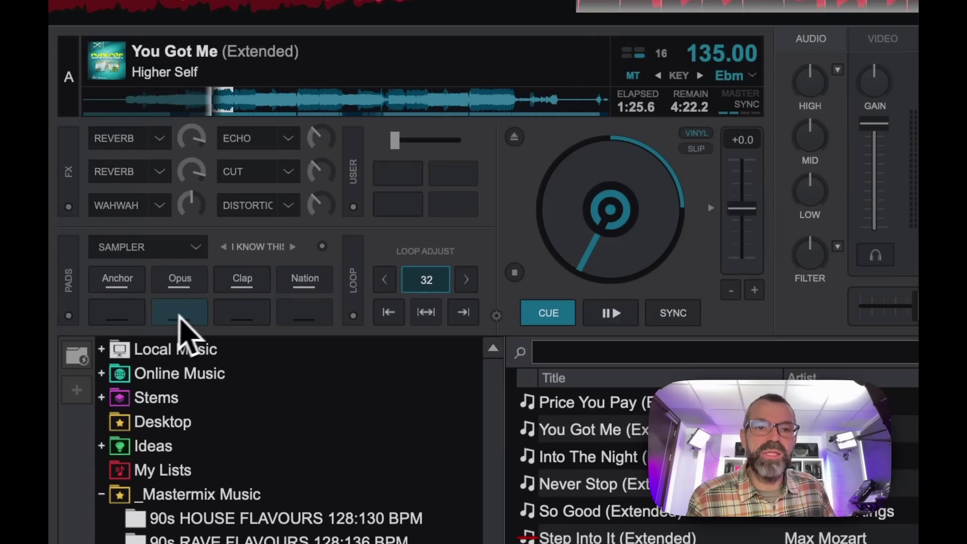
click(322, 246)
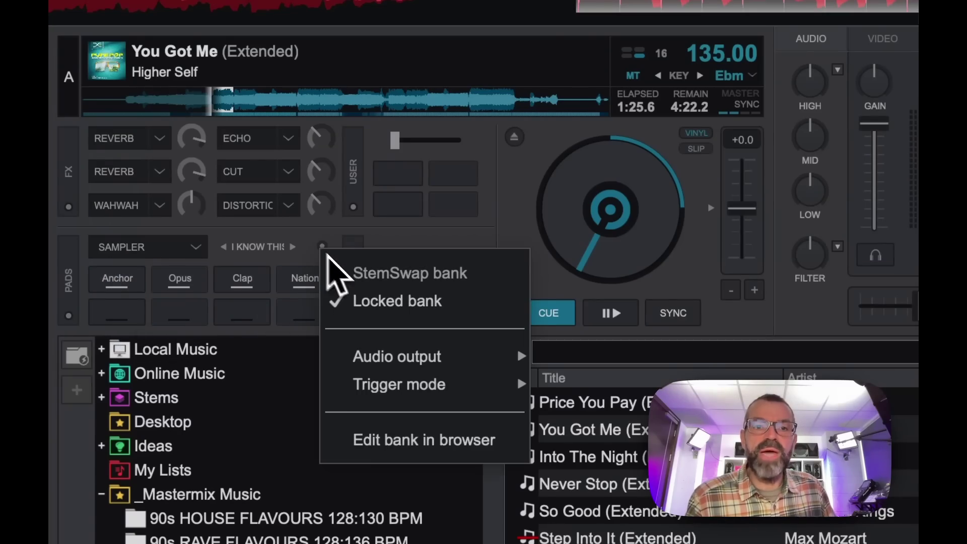
click(378, 302)
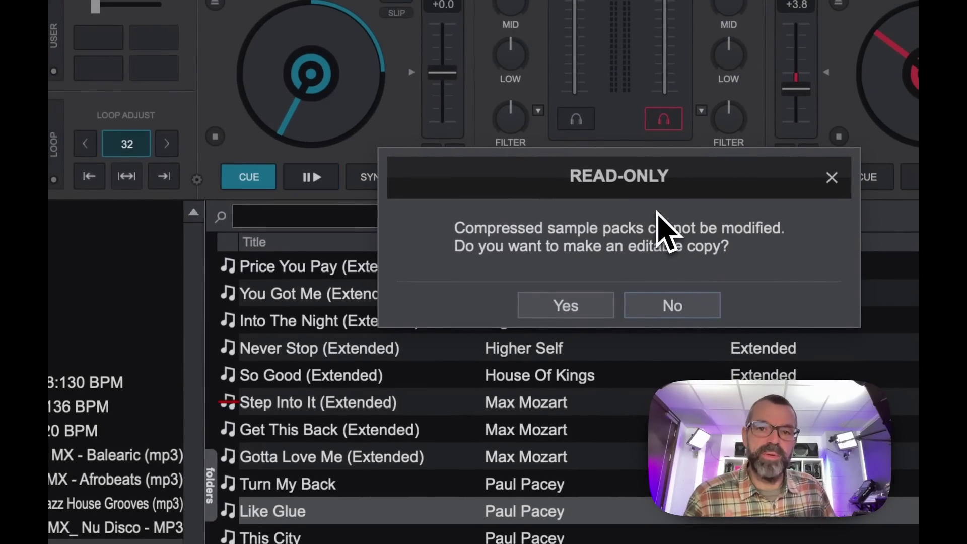
click(673, 315)
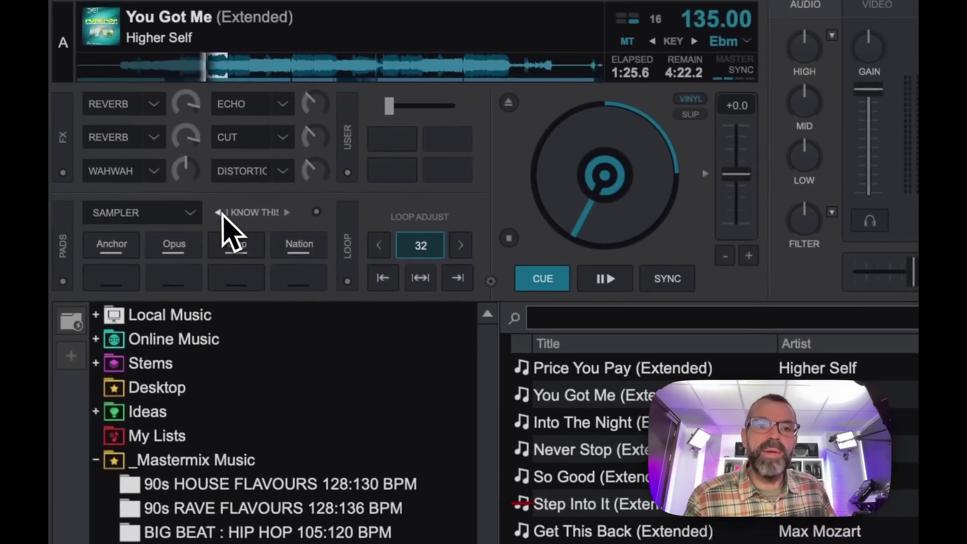
Step: Step deck A's sampler back past Audio FX to My Bank with the recorded pad
click(0, 111)
click(0, 111)
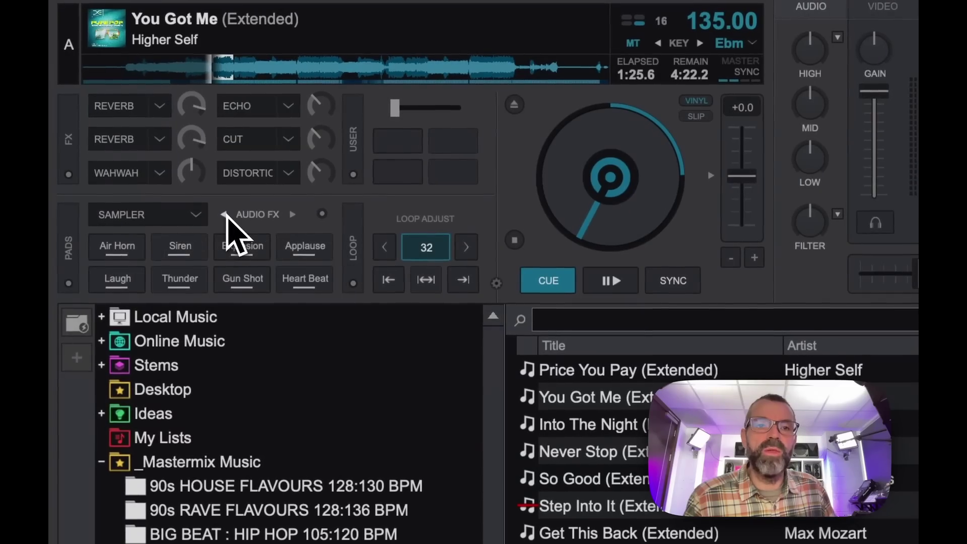
click(225, 214)
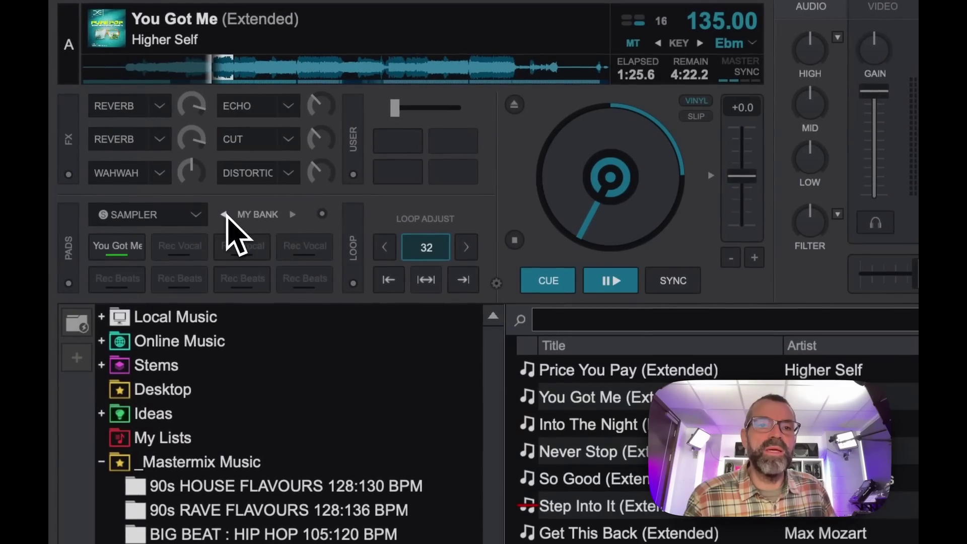
Step: Tick Locked bank on My Bank, then tick StemSwap bank to make empty pads recordable
click(322, 218)
click(345, 265)
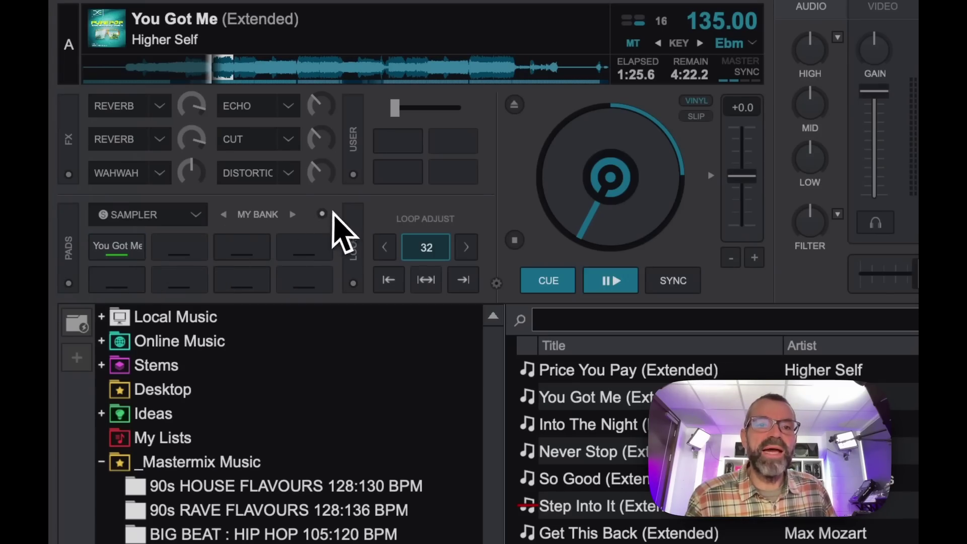
click(322, 215)
click(352, 233)
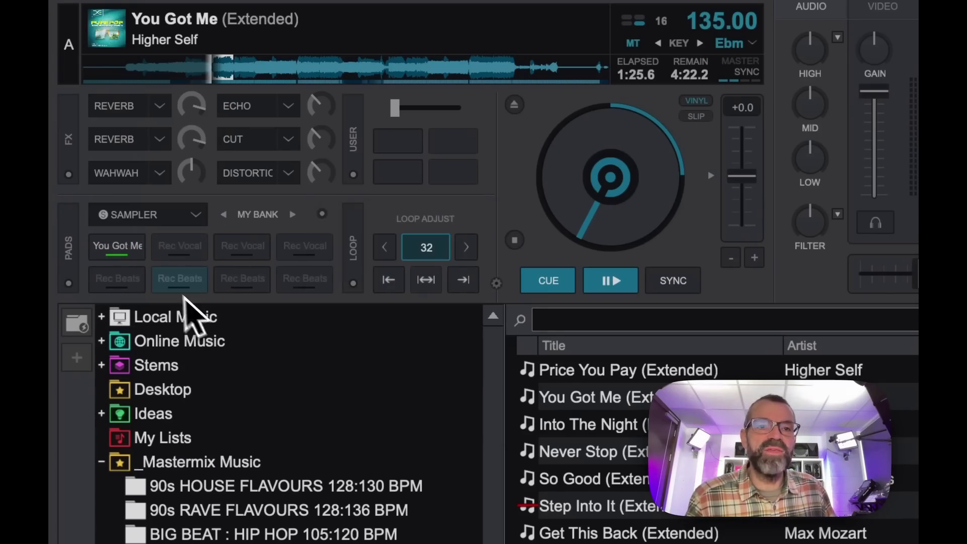